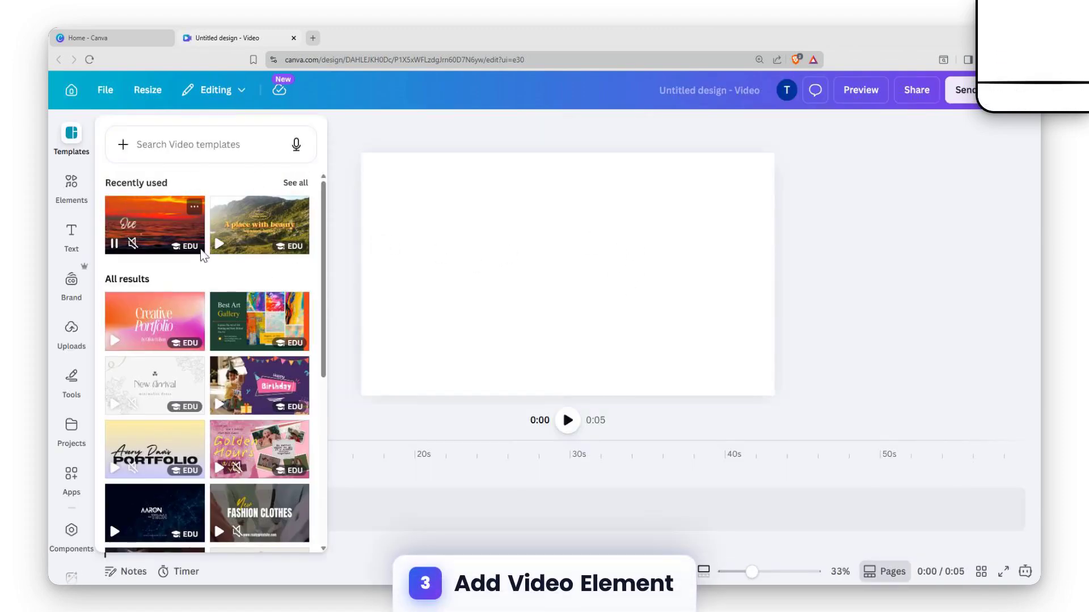
Add the recently used 16-second video of the woman drinking from a bottle as the full-page clip
click(72, 184)
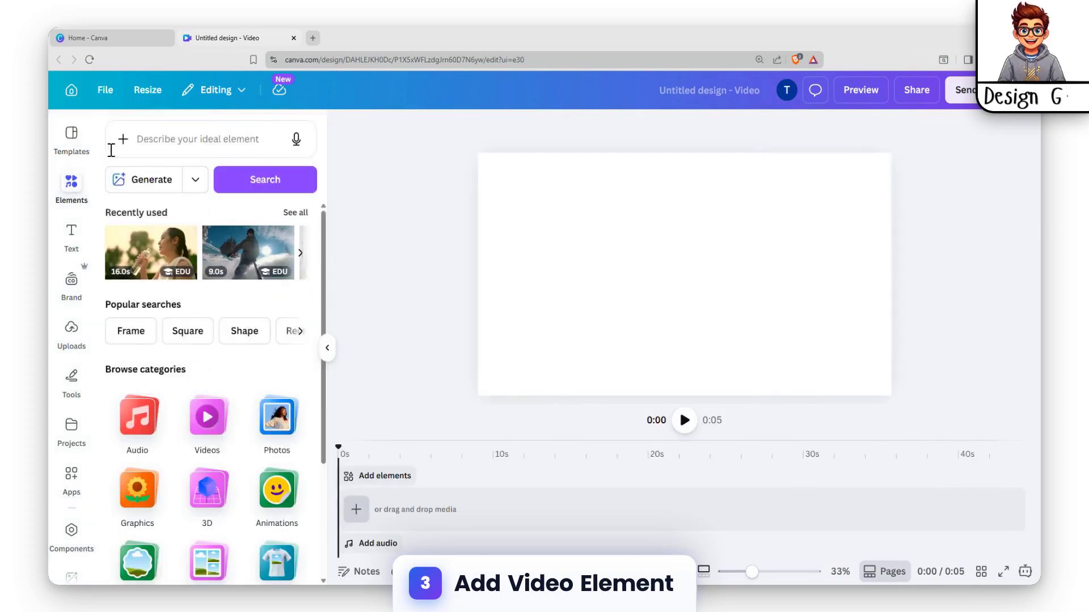
click(150, 252)
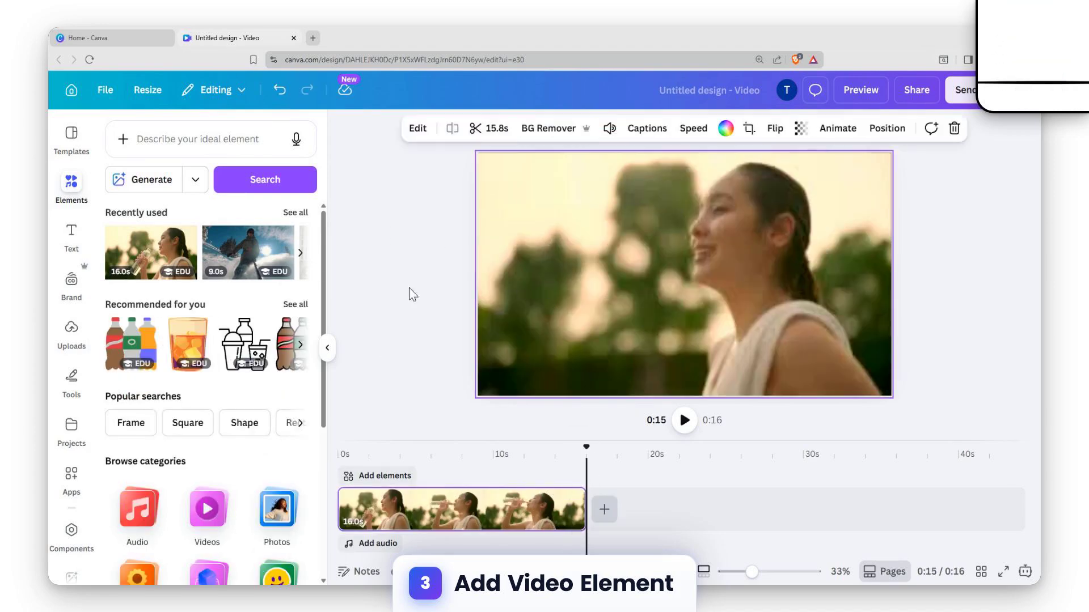
Add a heading to the video page with the text "INTRO"
click(71, 237)
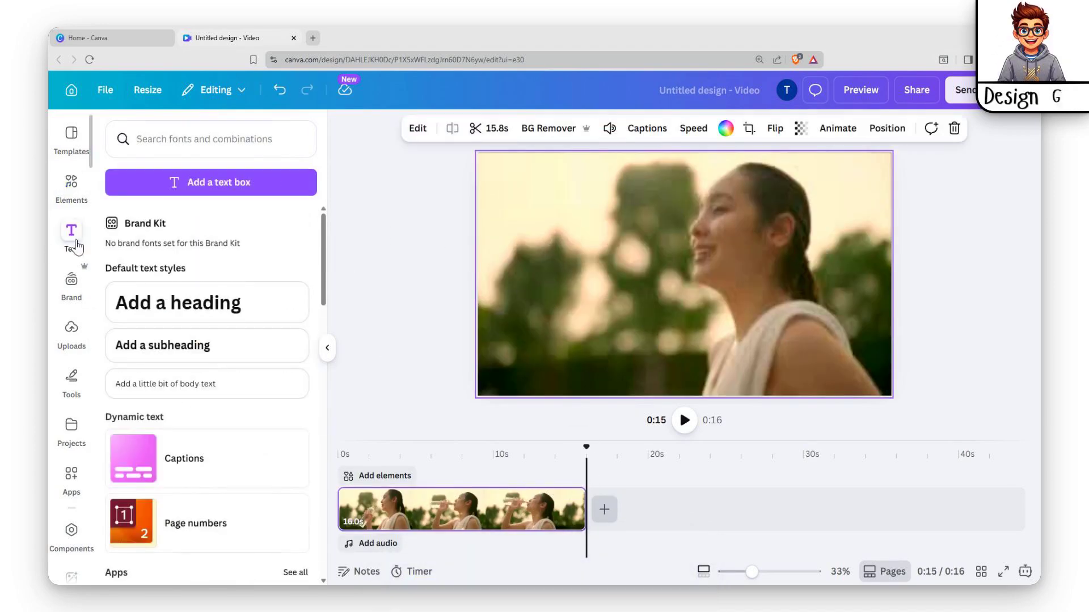
click(206, 304)
text(INTRO)
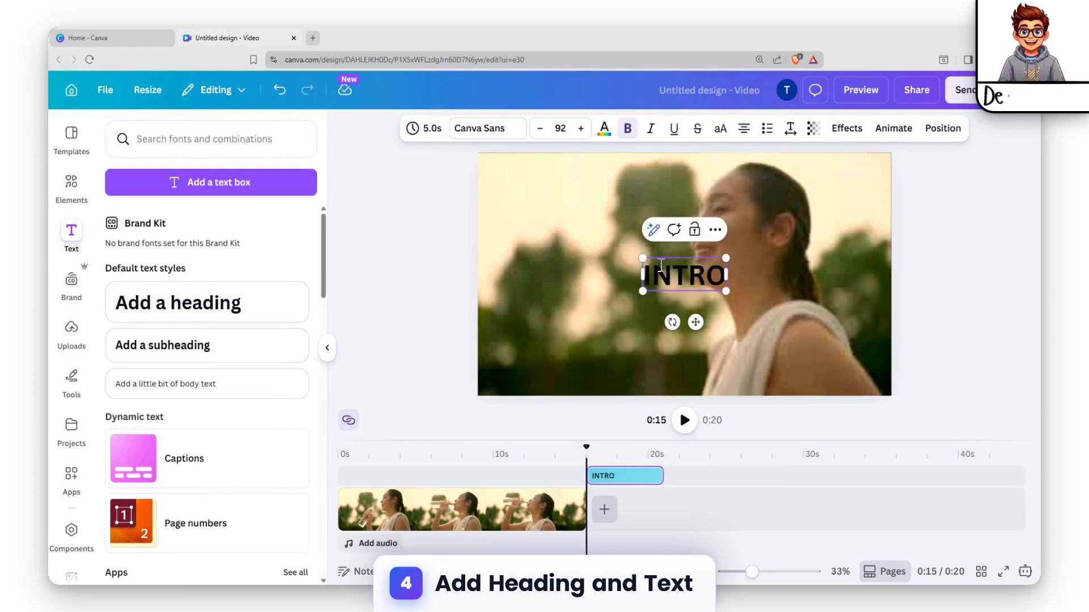
Search the fonts for "210" and apply 210 수퍼사이즈 Black Box to the INTRO heading
double_click(661, 266)
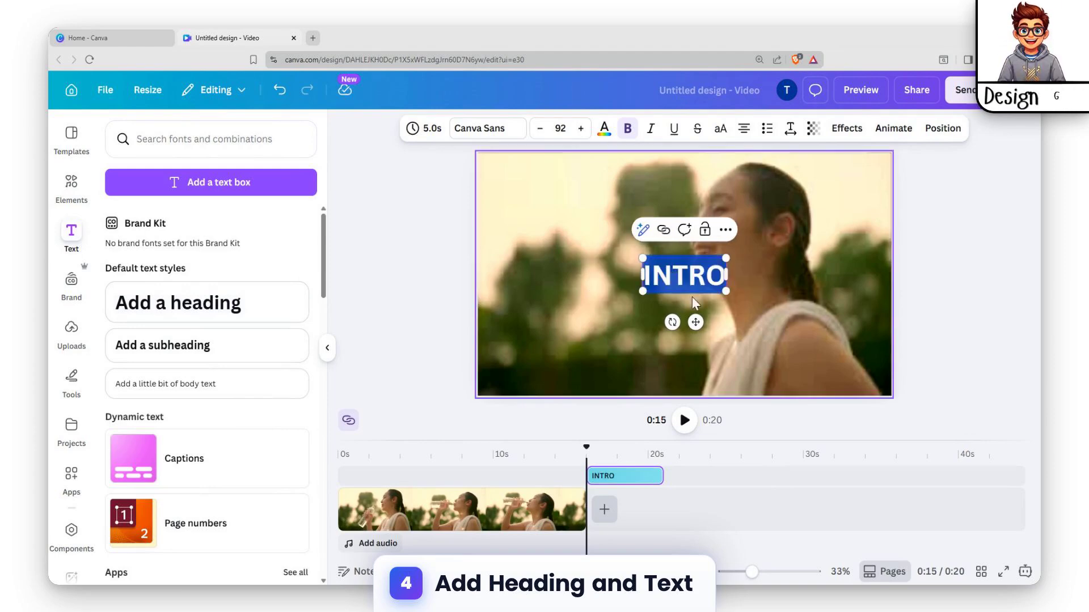
click(477, 131)
click(197, 188)
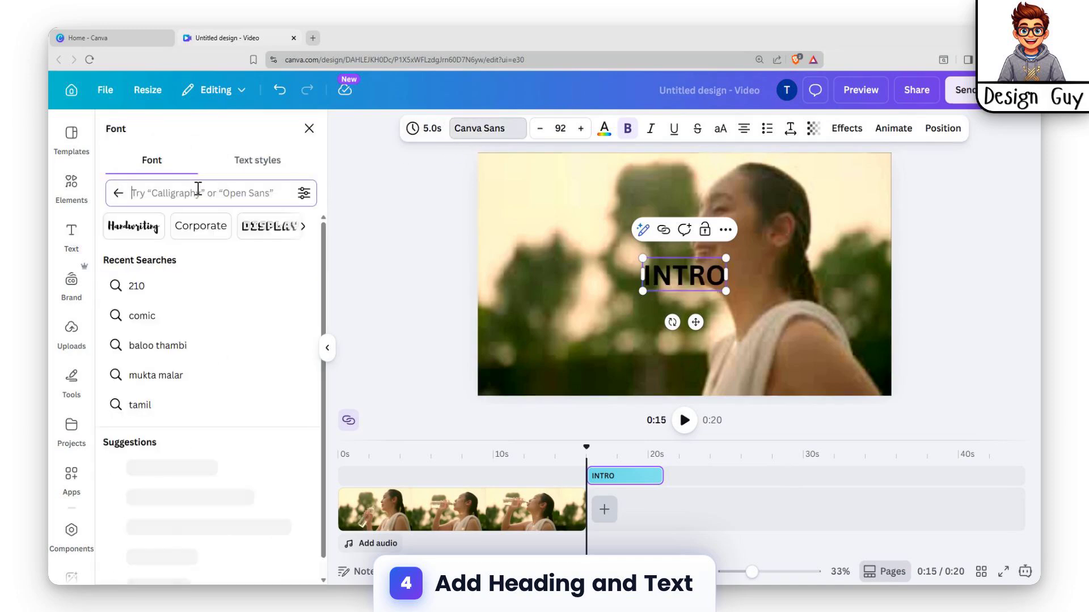
text(210)
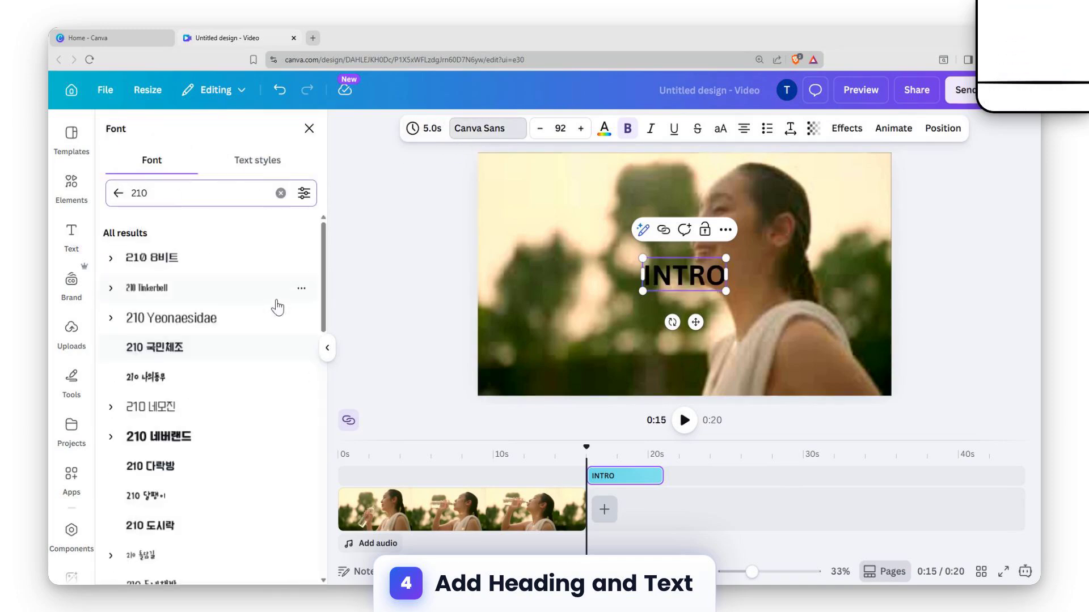
scroll(255, 318, down, 10)
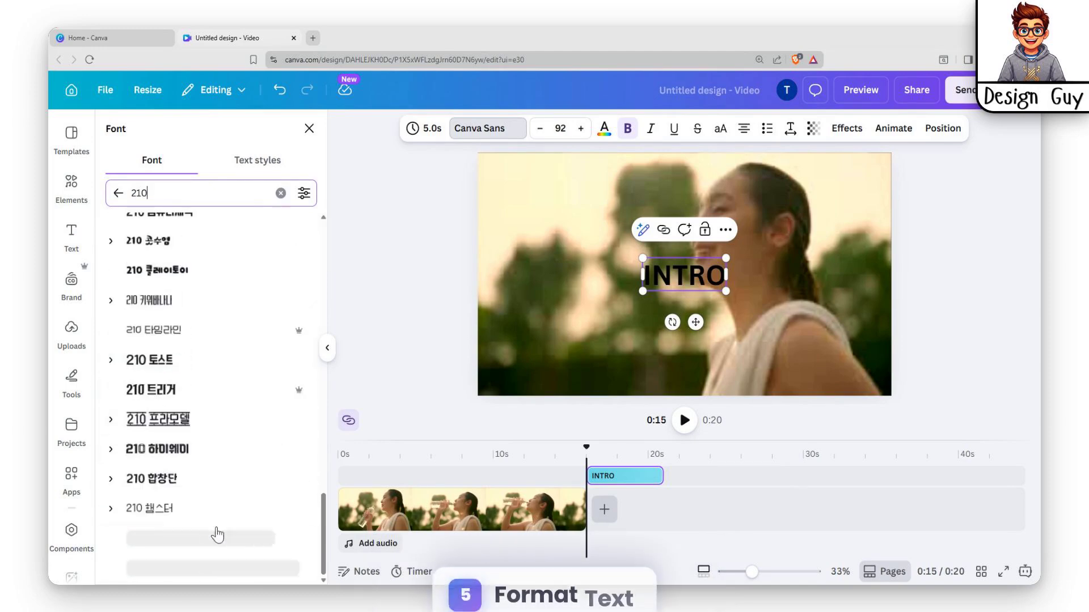
click(228, 570)
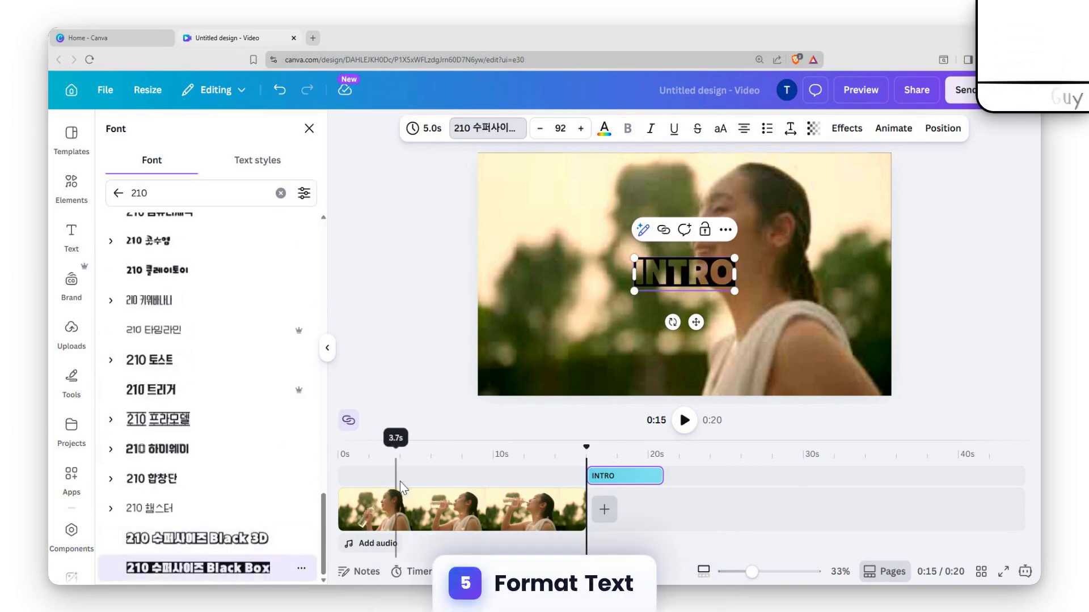
click(757, 252)
Enlarge the INTRO heading to font size 791 and move it right until only its left edge overlaps the page
click(723, 267)
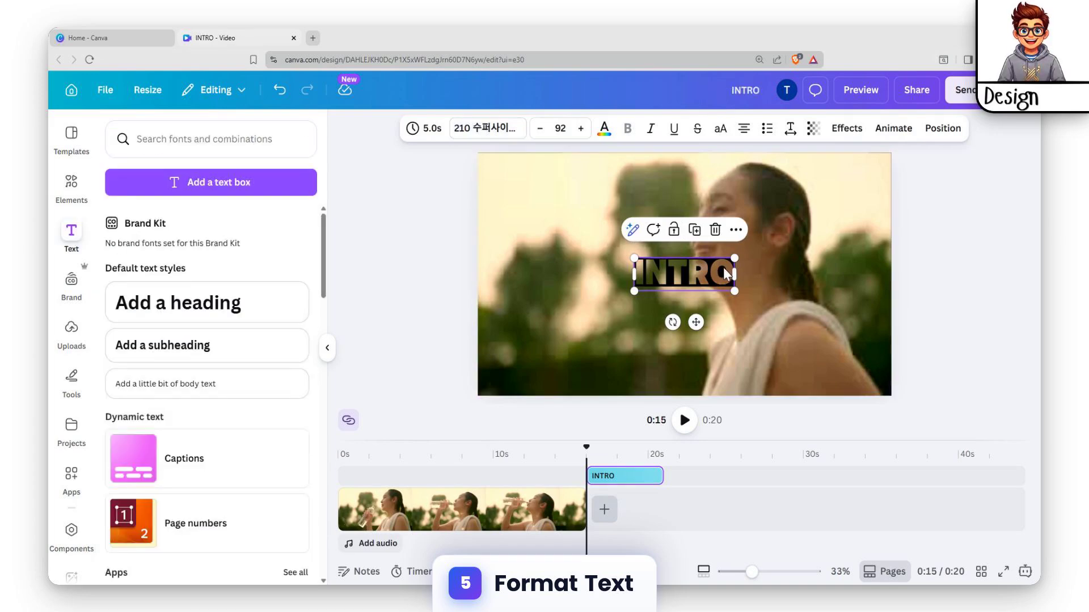
drag(723, 267, 1038, 414)
click(919, 387)
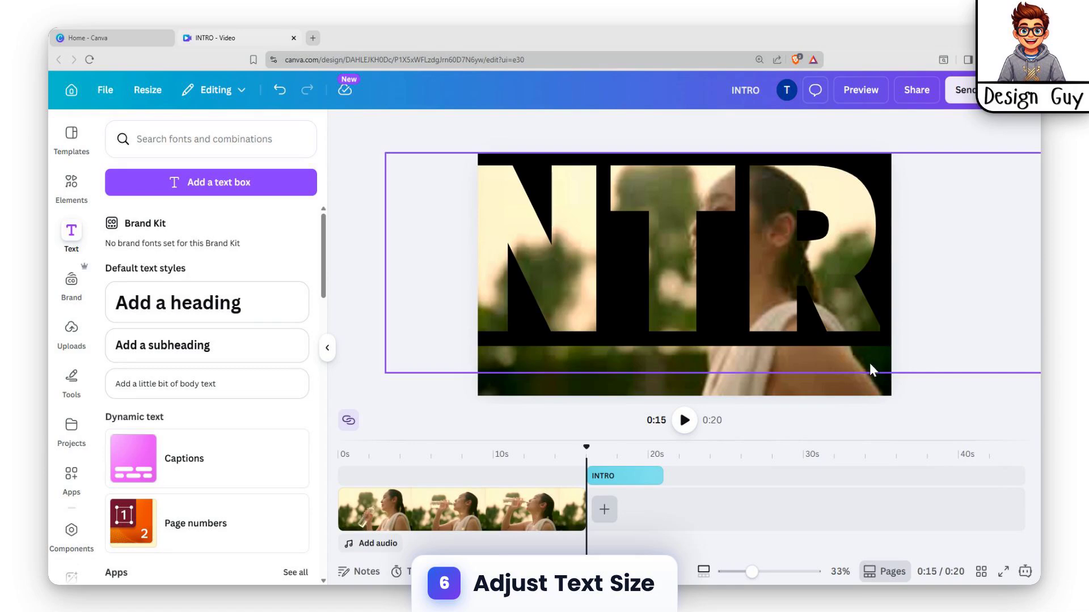
scroll(923, 377, down, 3)
scroll(917, 369, down, 2)
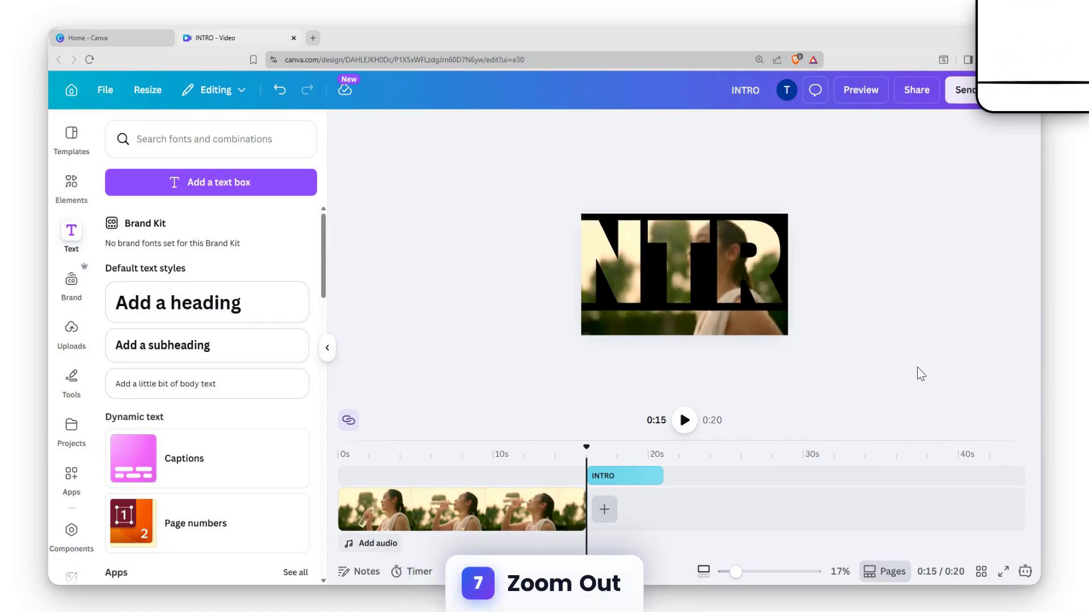
click(760, 281)
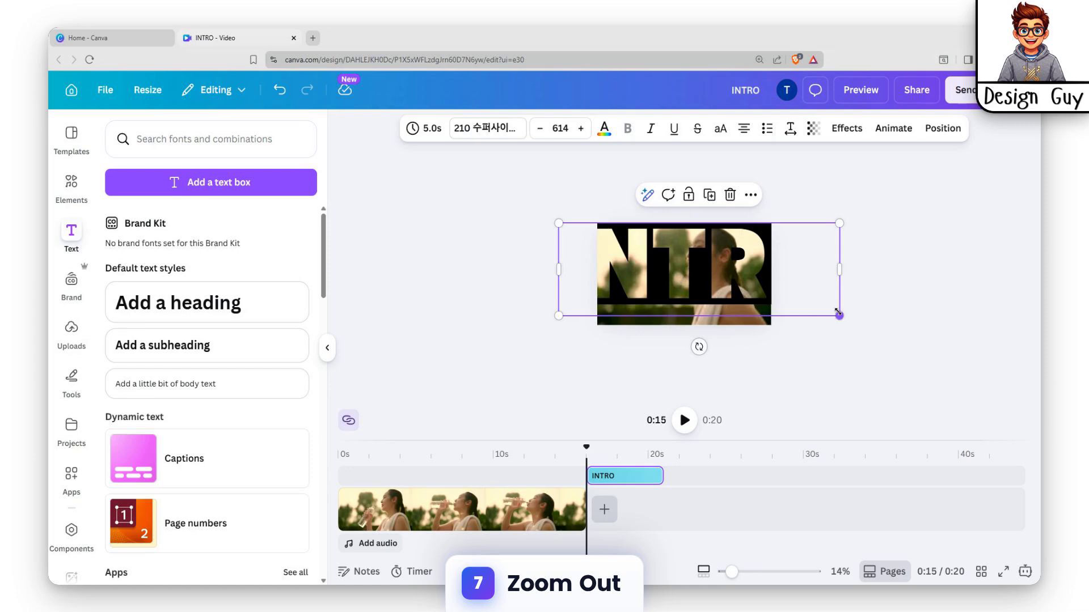
drag(838, 312, 910, 369)
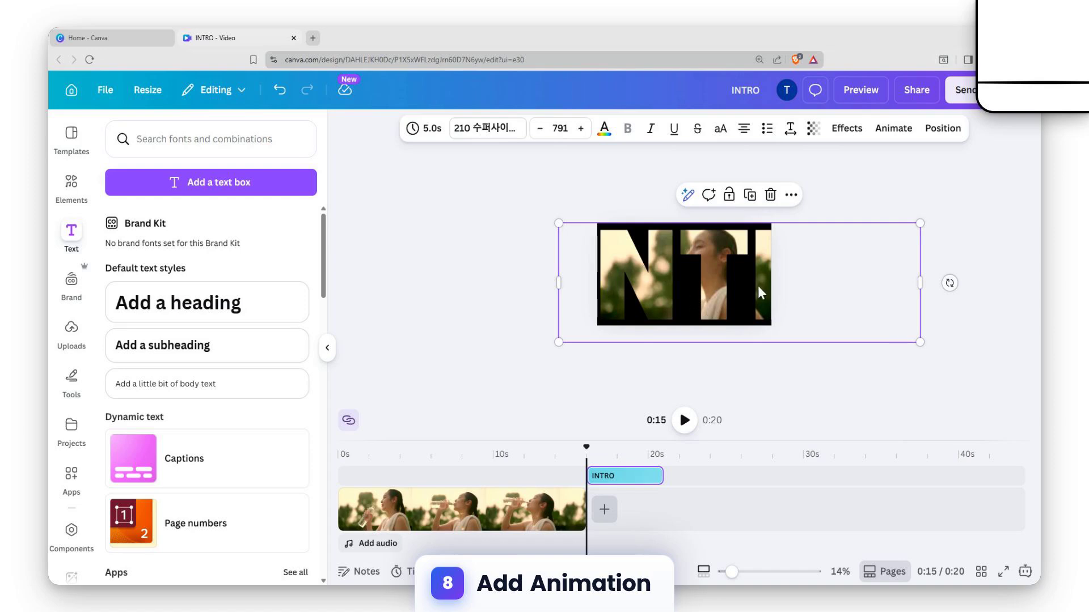
drag(638, 277, 838, 279)
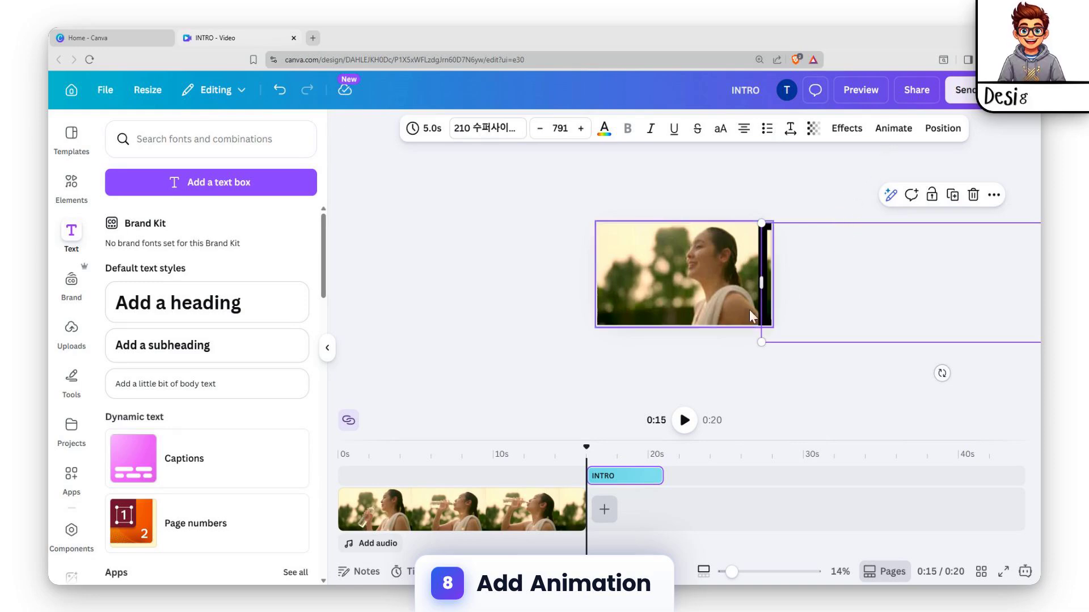
click(885, 130)
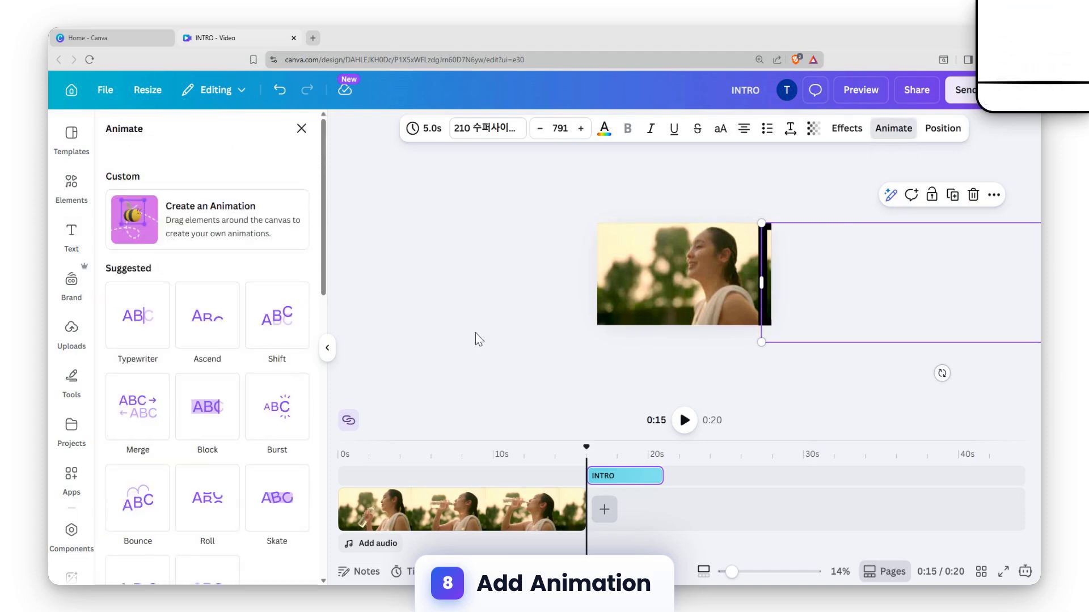
click(232, 232)
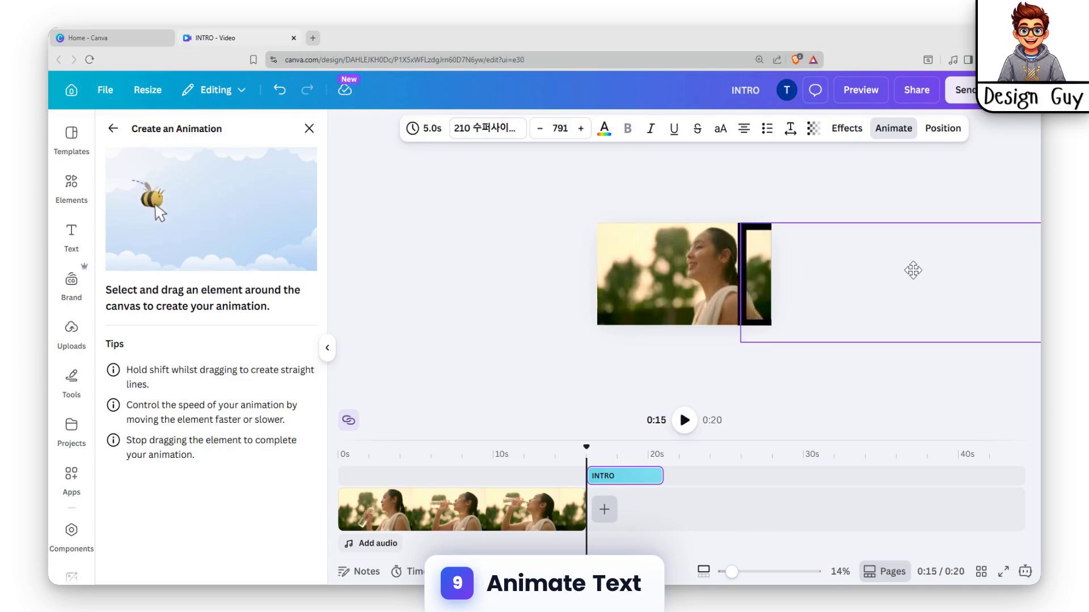
mouse_move(913, 270)
mouse_down()
mouse_move(546, 293)
mouse_move(900, 288)
mouse_move(924, 287)
mouse_move(931, 264)
mouse_up()
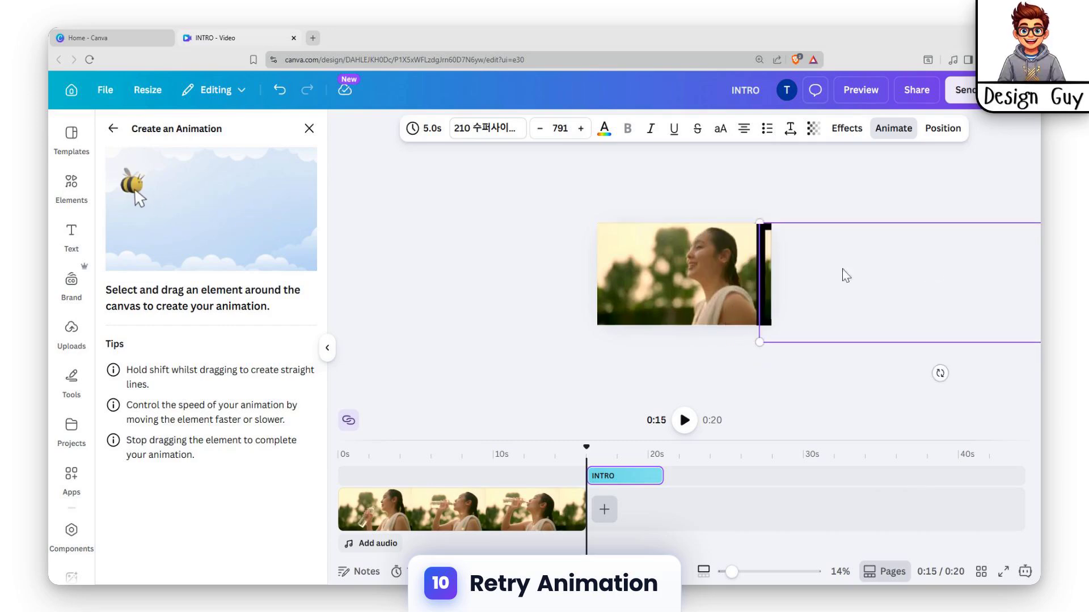
key(Escape)
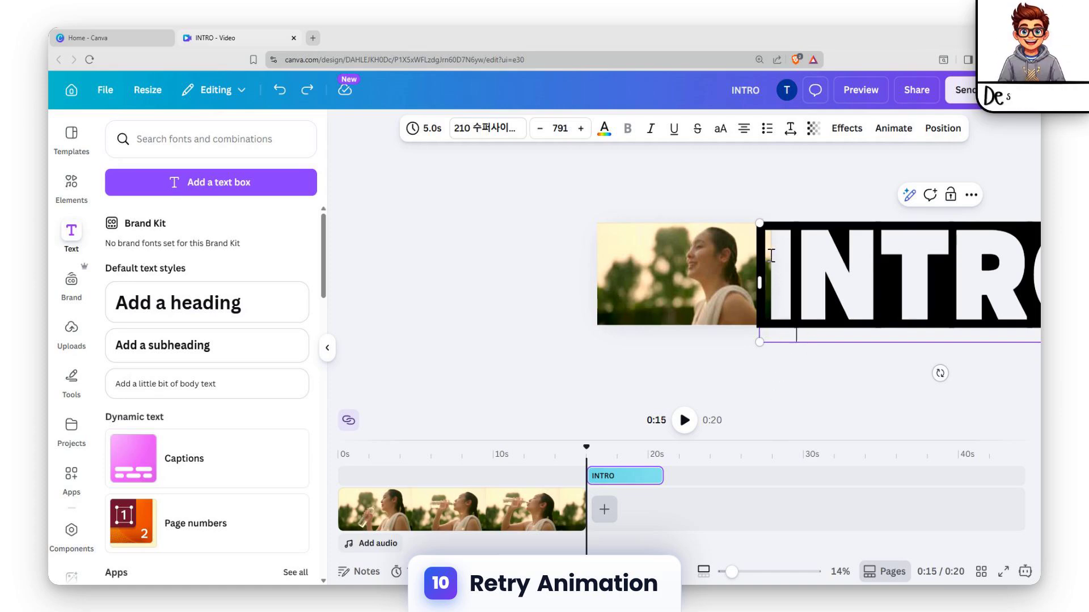
Create a custom animation for the INTRO heading with a straight path running leftward across the page
click(888, 131)
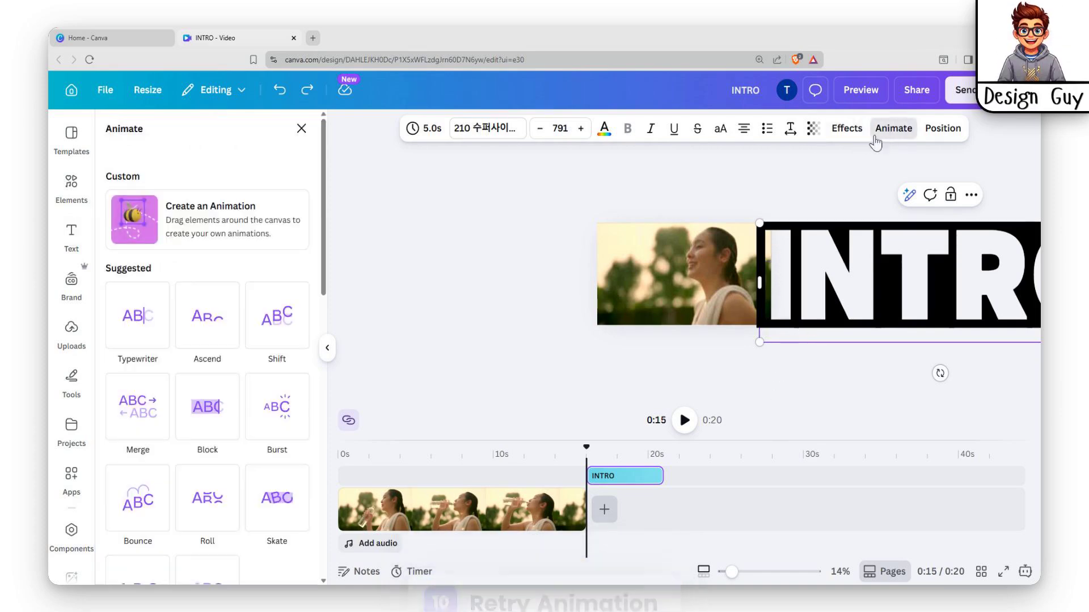
click(167, 232)
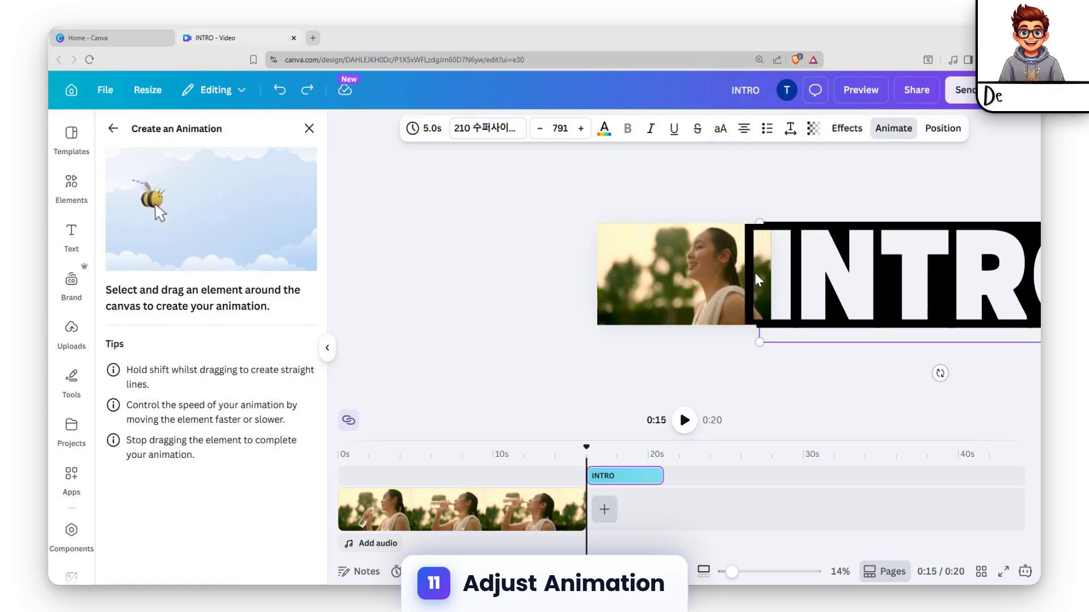
mouse_move(754, 273)
mouse_down()
mouse_move(655, 289)
mouse_move(447, 286)
mouse_up()
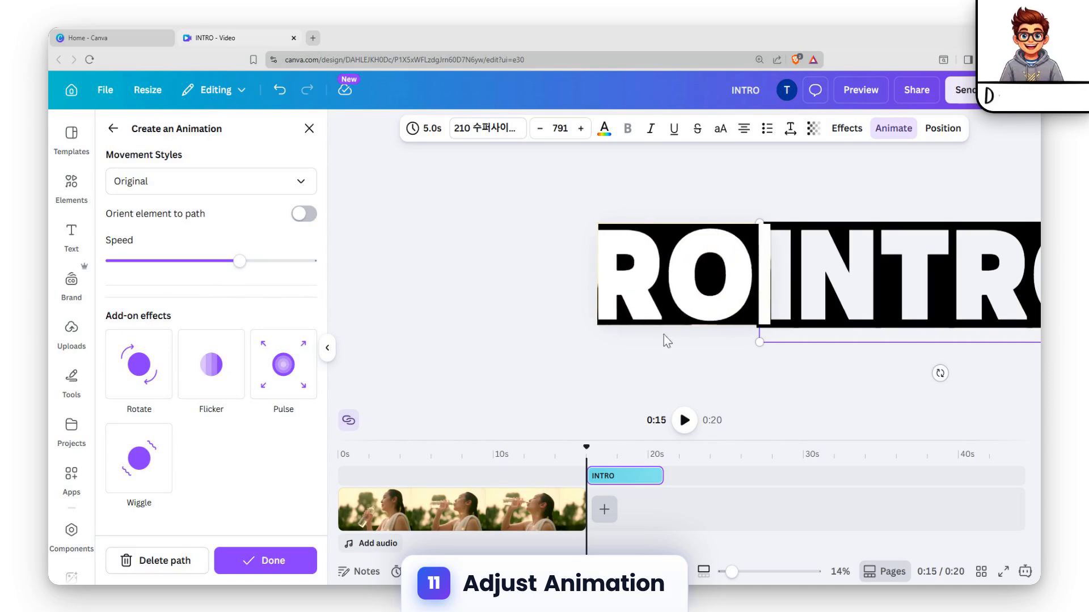
Move the INTRO text clip to the start of the timeline and extend it to 15.9 s to match the video
click(612, 476)
drag(618, 475, 337, 475)
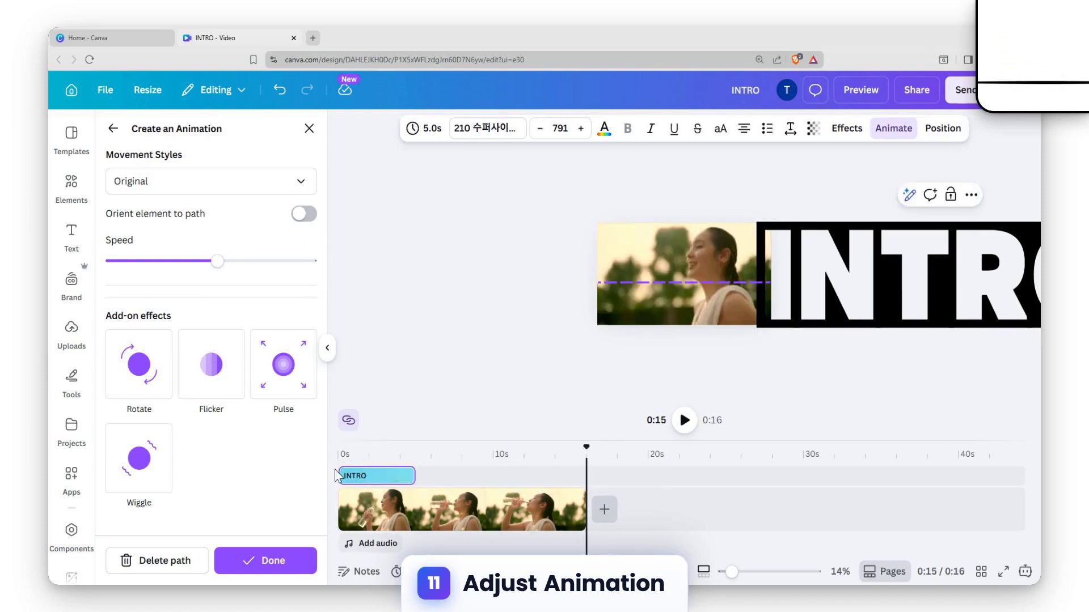
drag(412, 471, 580, 481)
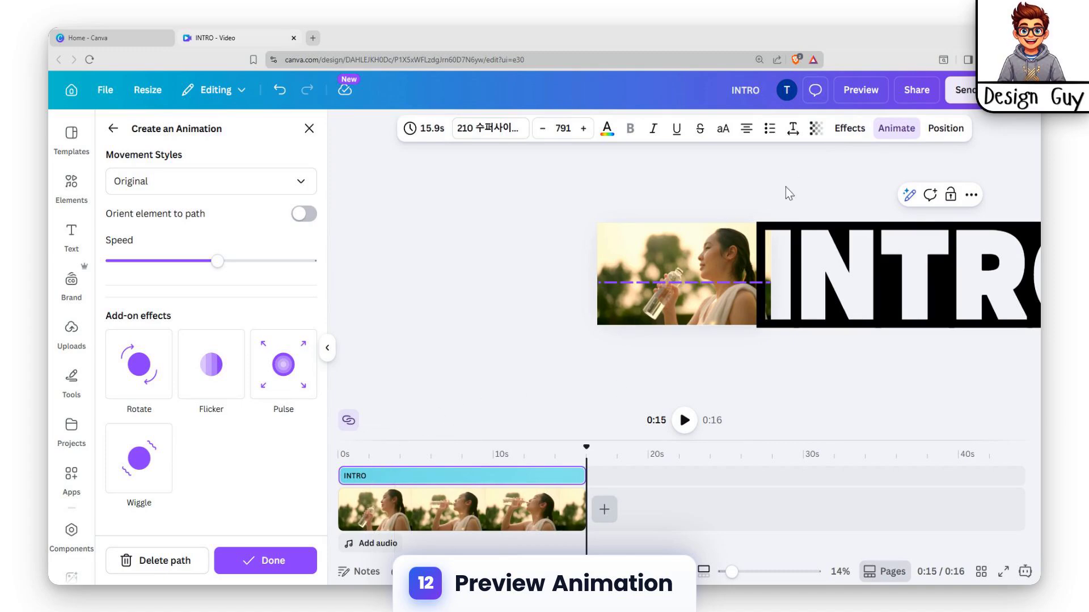
Preview the video with the moving INTRO text, pausing partway through, and return to the editor
click(844, 102)
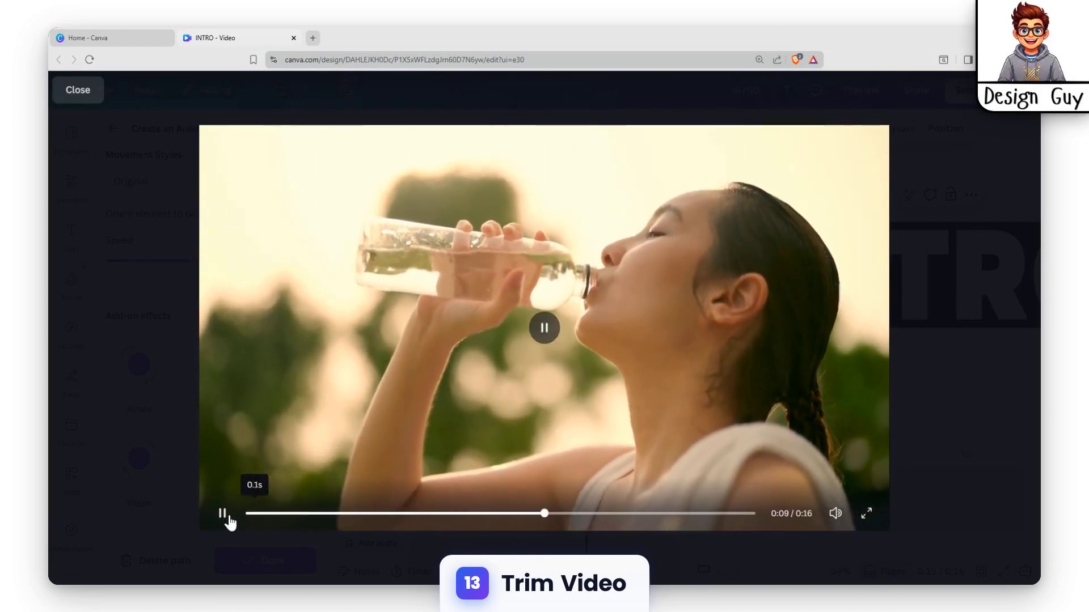
click(223, 513)
key(Escape)
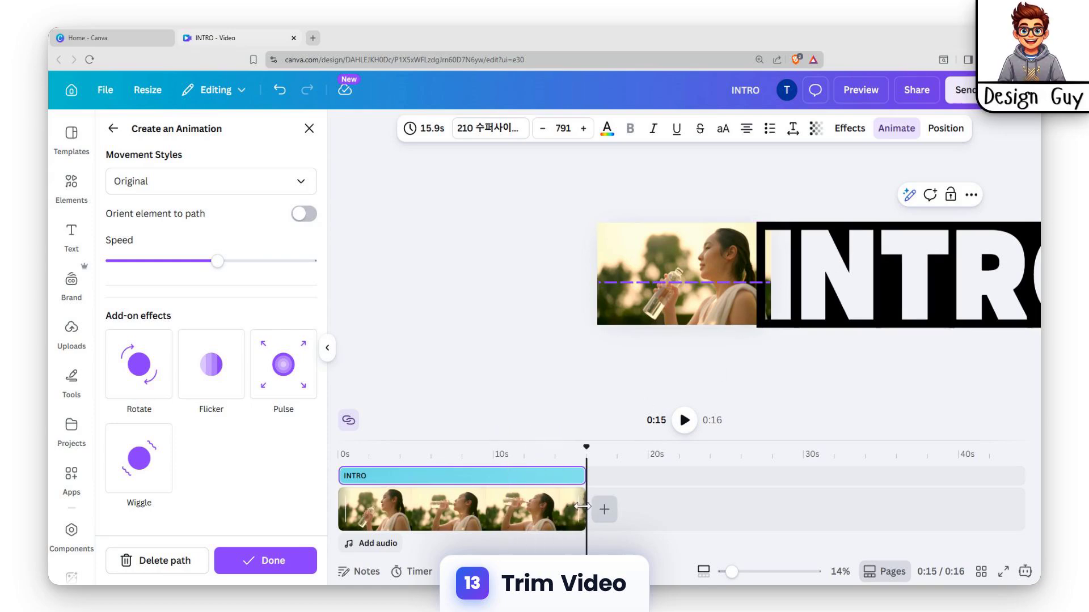
Trim the video clip to 8.0 s and shorten the INTRO text clip to the same length
drag(583, 506, 460, 513)
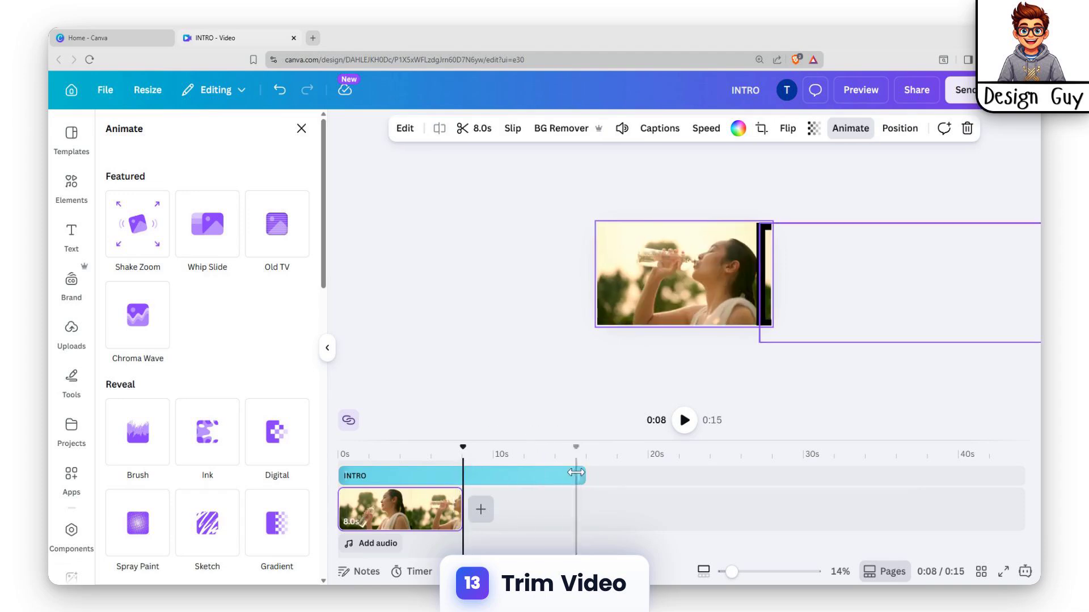
drag(584, 475, 459, 490)
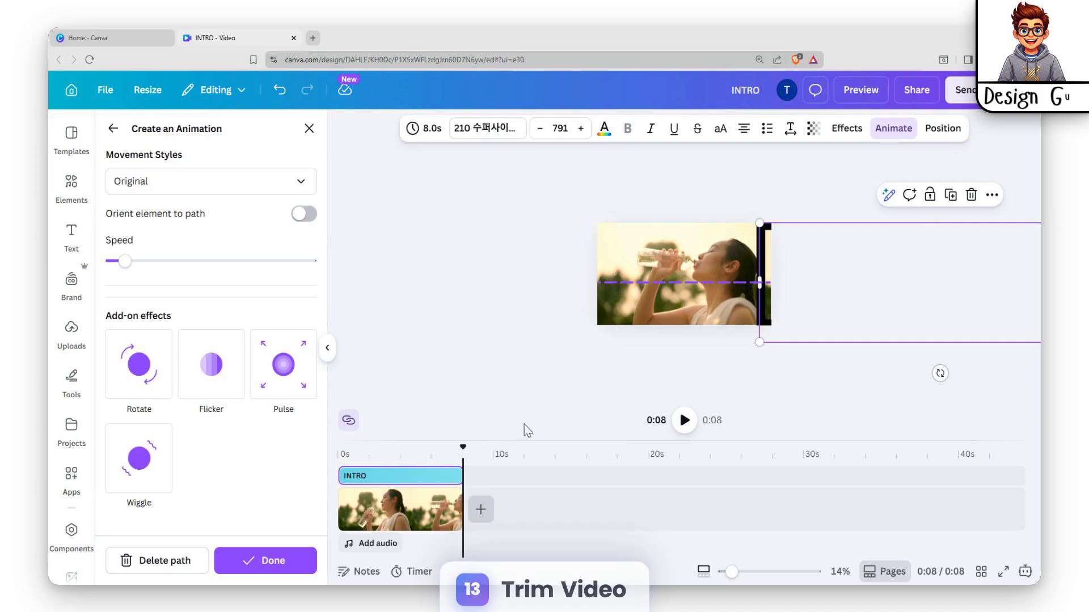
Set the INTRO animation's movement style to Smooth with the slowest speed, and preview the video
click(216, 187)
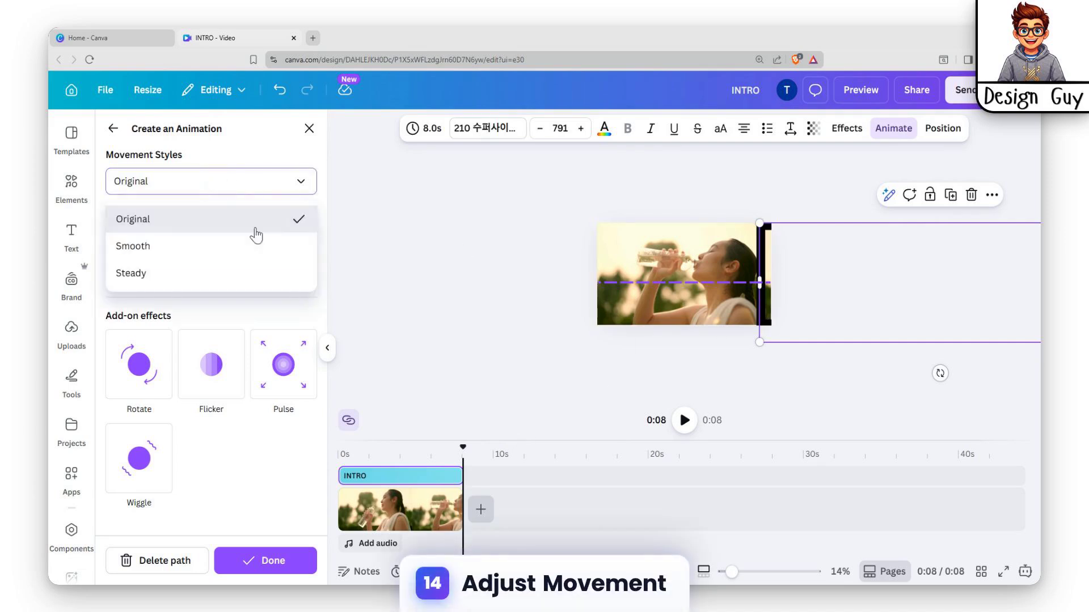
click(152, 248)
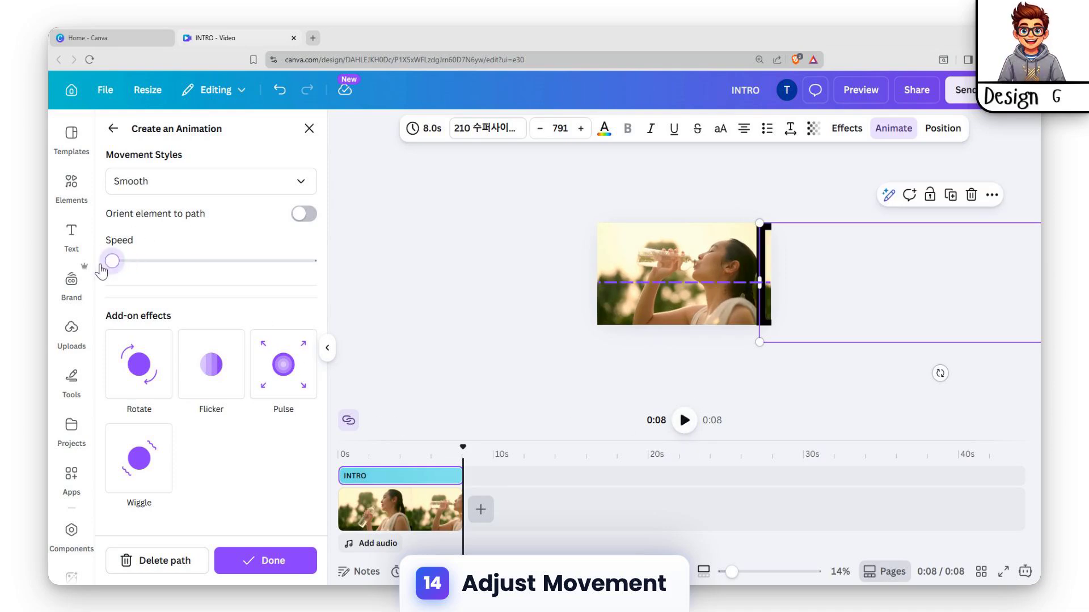
drag(101, 271, 99, 271)
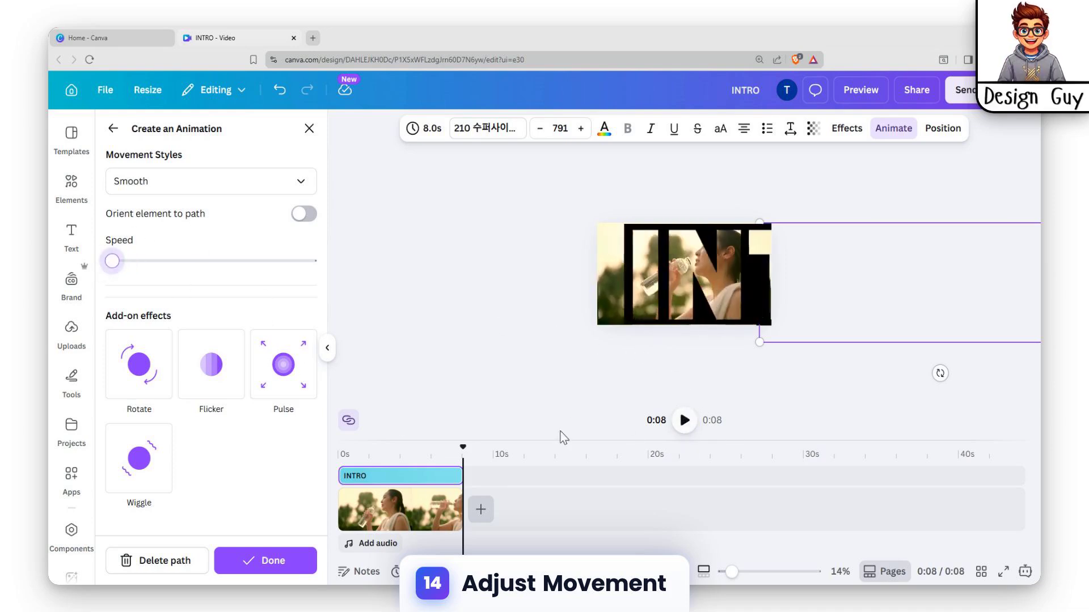
click(857, 101)
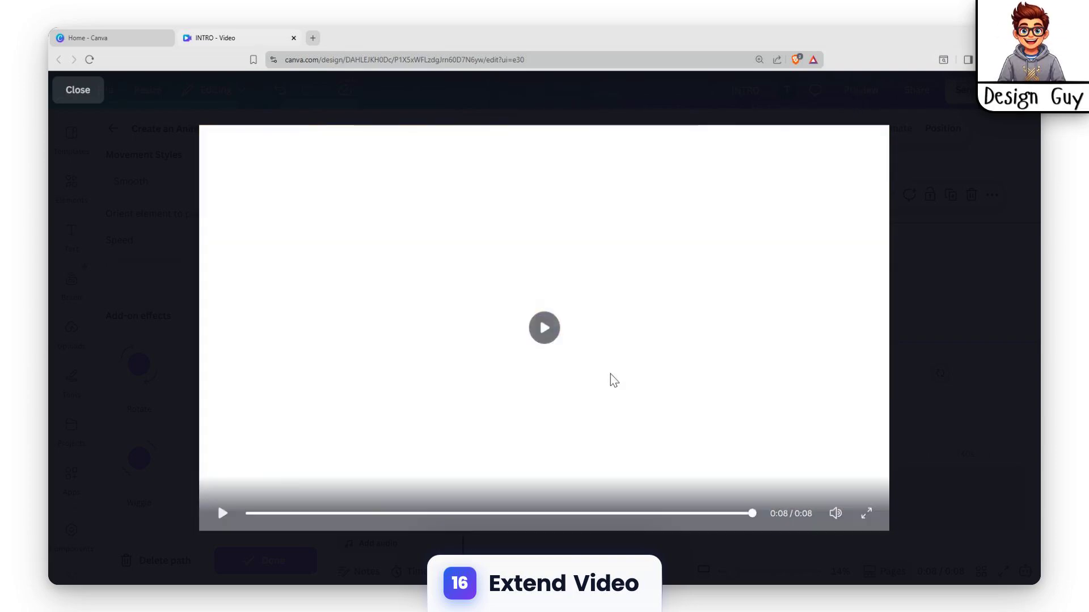
key(Escape)
Extend the INTRO text clip to 12.0 s and adjust the video clip to the same 12.0 s length
click(422, 526)
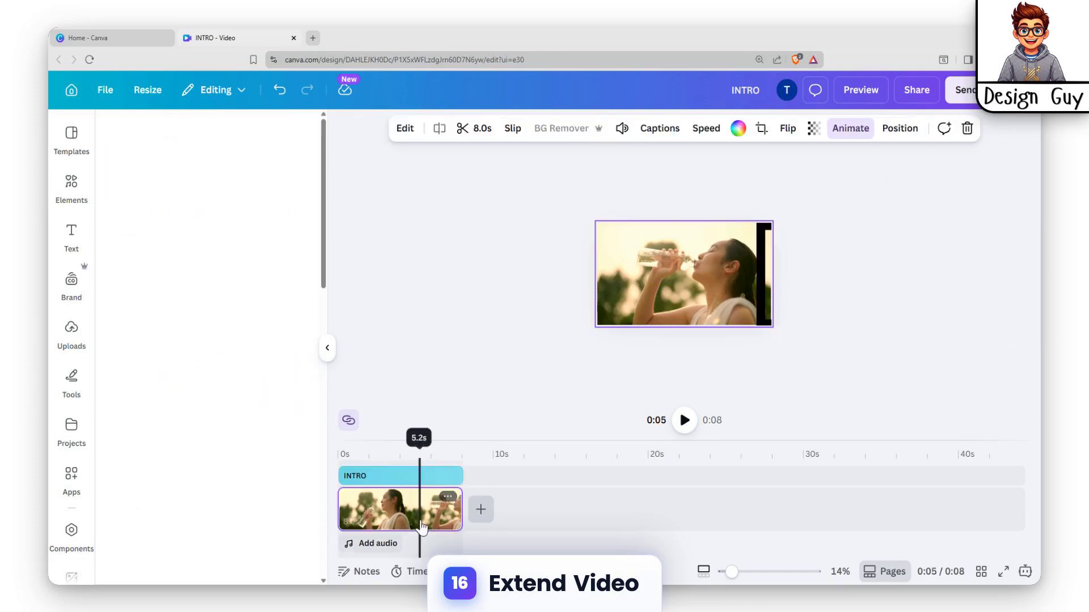
drag(460, 509, 582, 506)
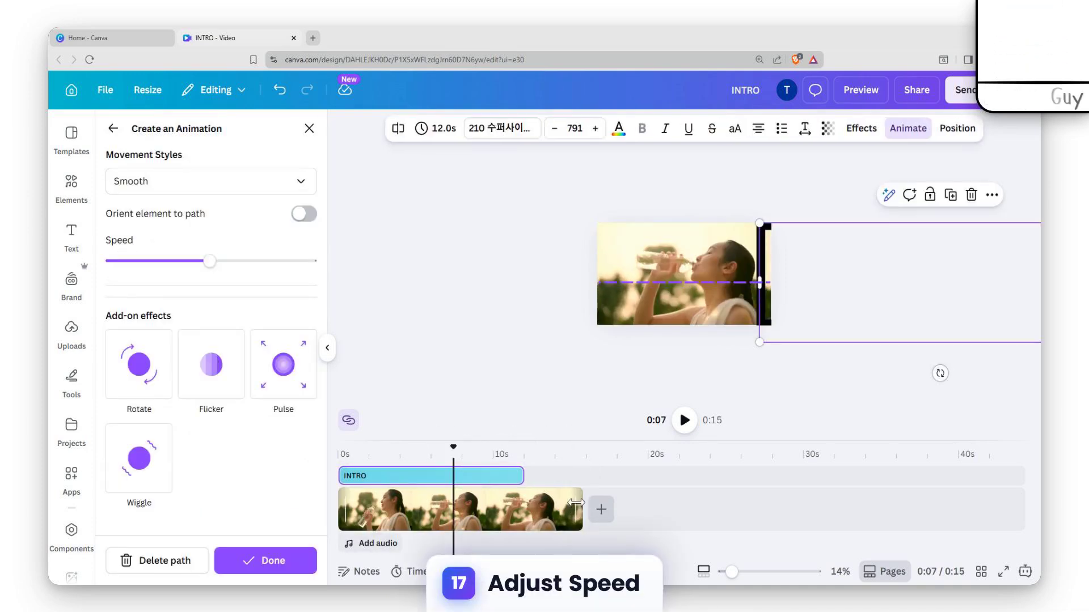
drag(576, 503, 519, 503)
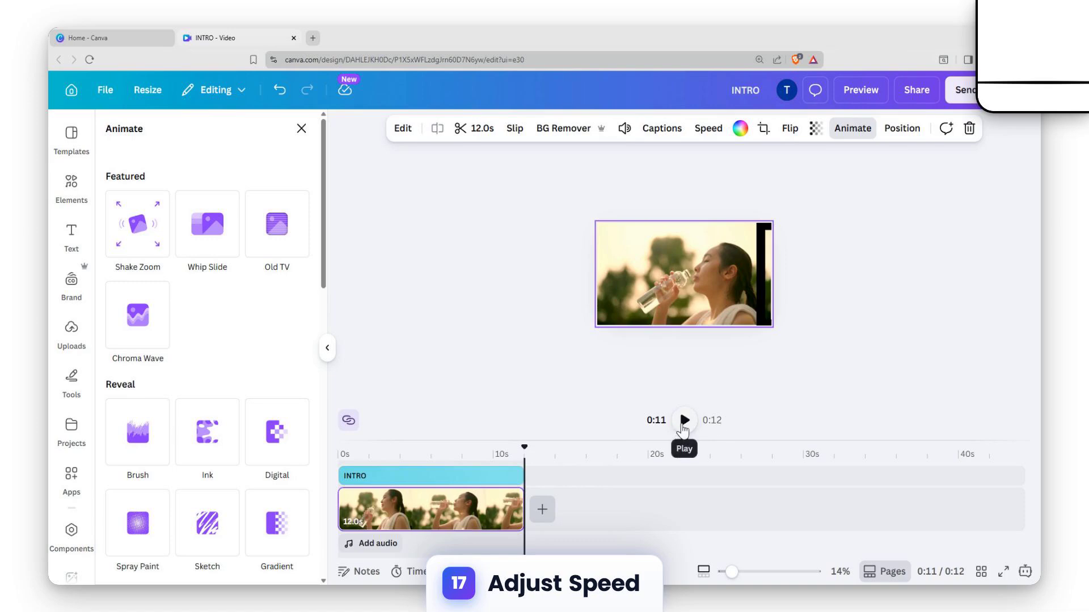
Preview the video, and extend both the video clip and the INTRO text clip to 15.8 s
click(869, 91)
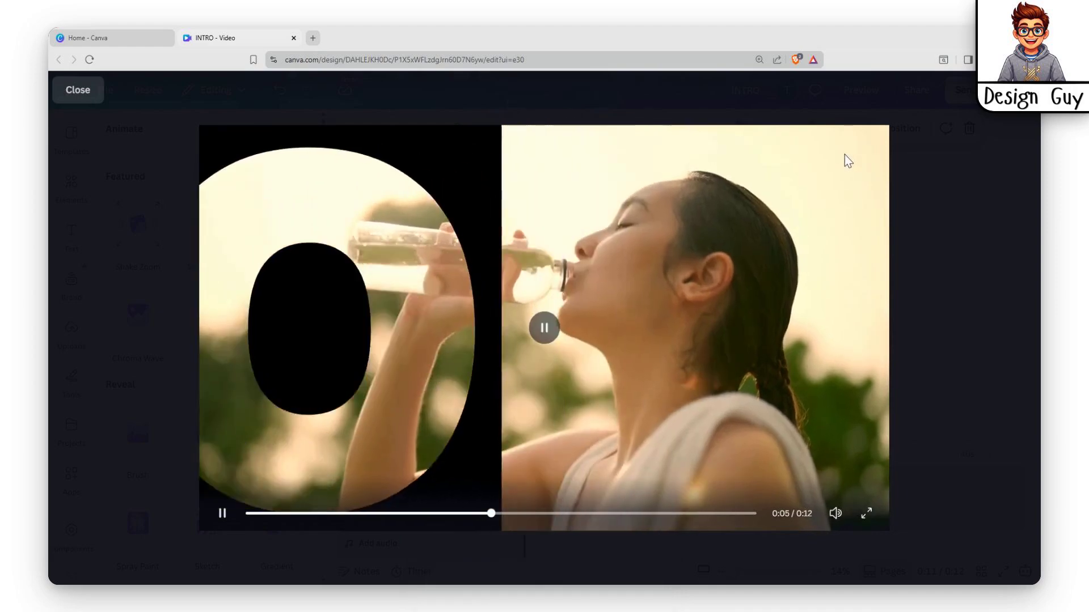
key(Escape)
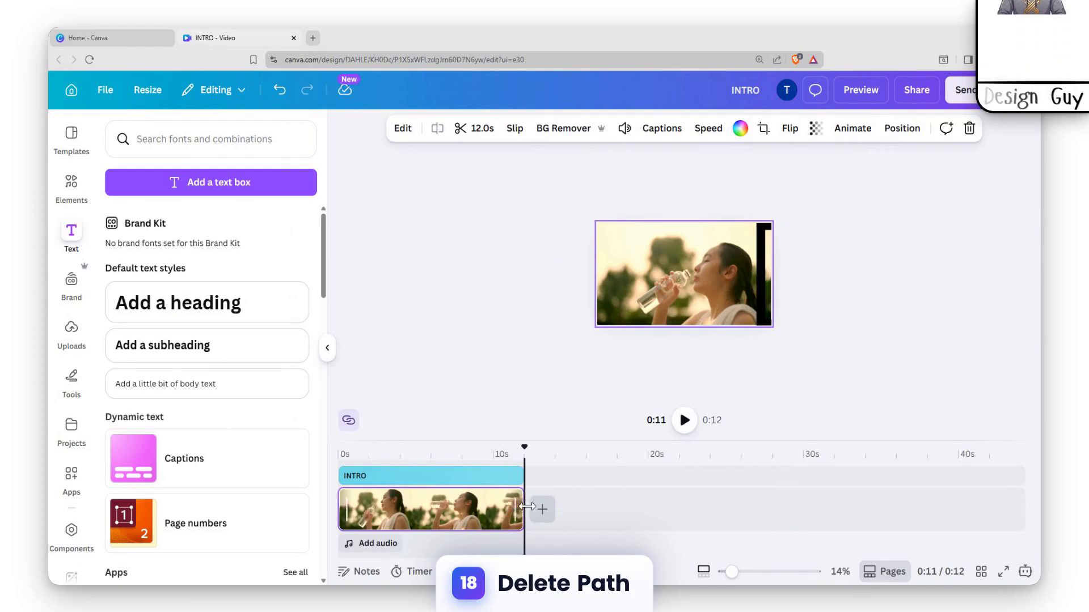
drag(585, 498, 586, 497)
drag(516, 470, 584, 471)
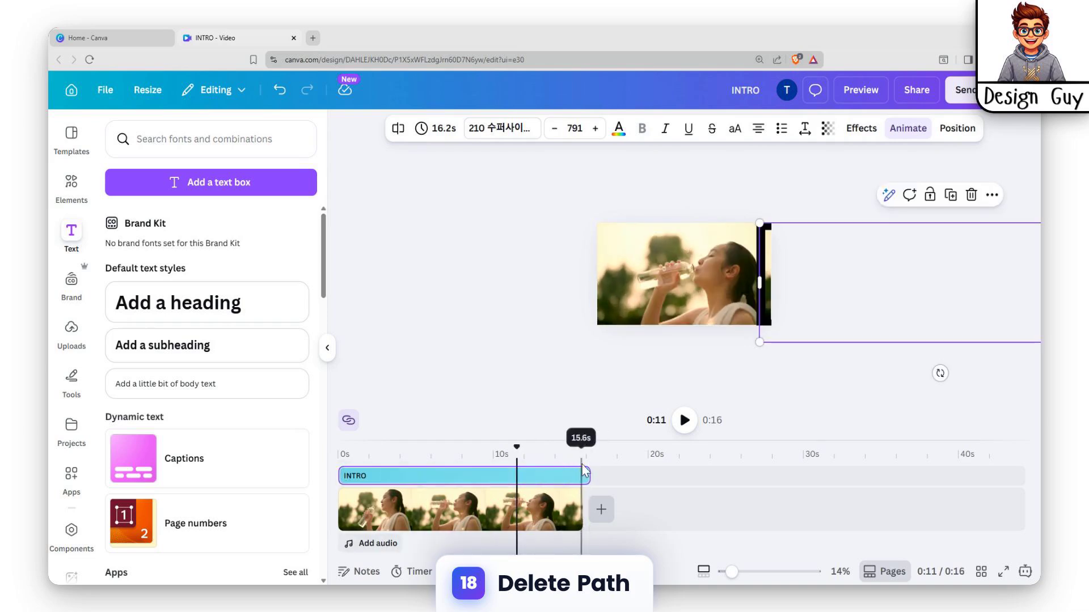
click(574, 509)
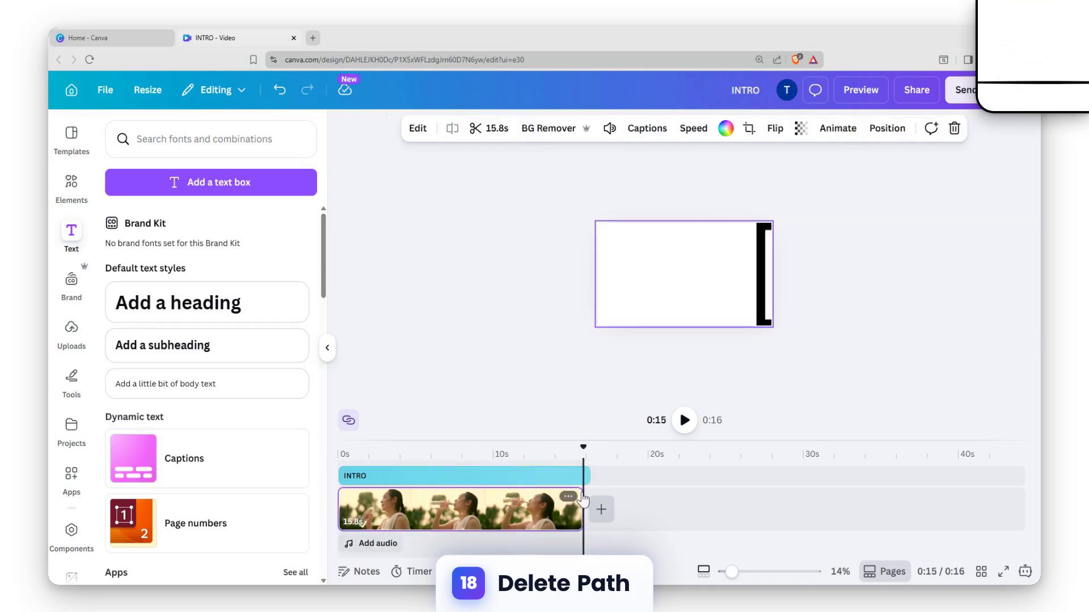
click(584, 476)
drag(586, 474, 582, 475)
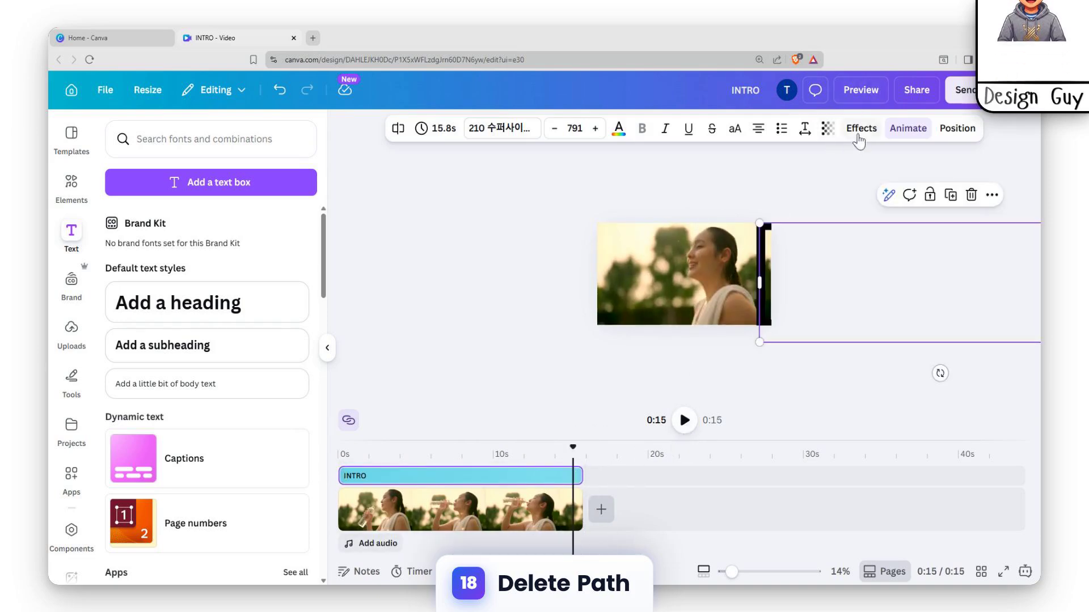
Preview the lengthened video with the moving INTRO text, return to the editor and clear the selection
click(866, 91)
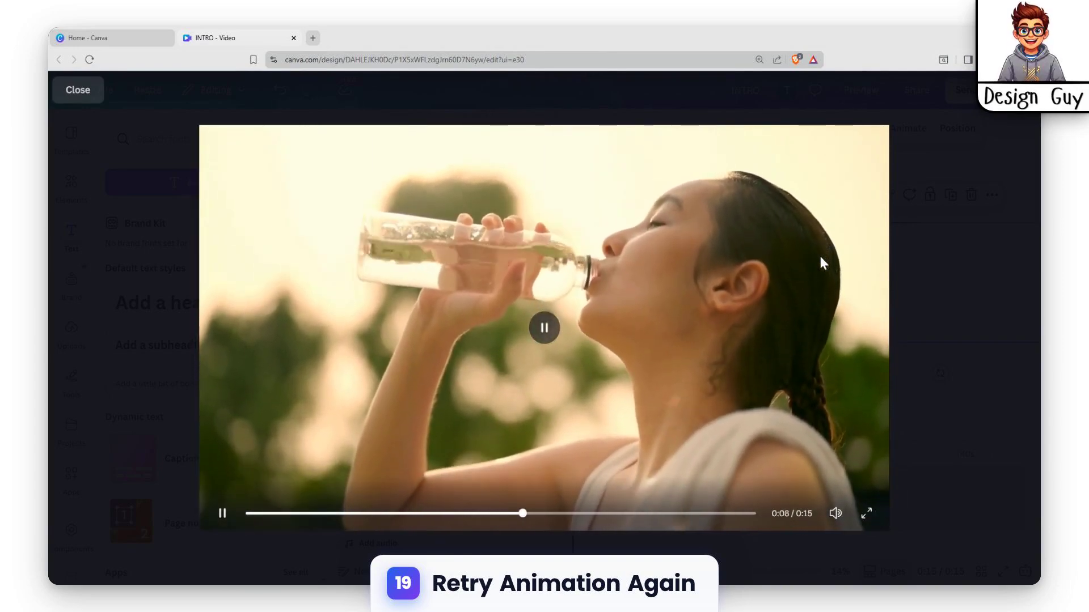
key(Escape)
click(807, 267)
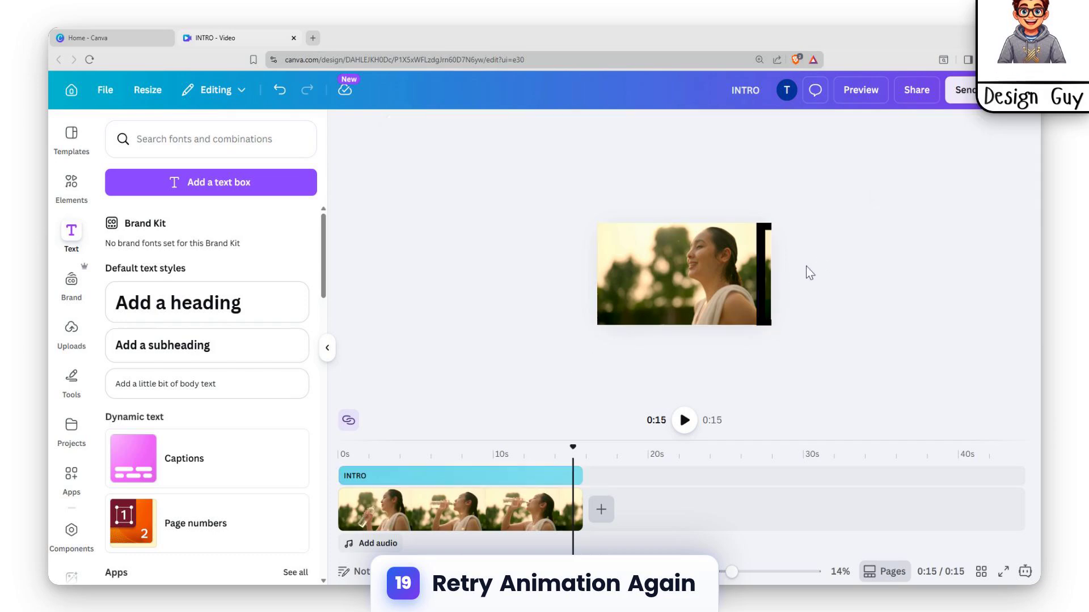
Delete the INTRO text's animation path and record a new one by moving the text leftward across and beyond the page
click(757, 273)
click(771, 278)
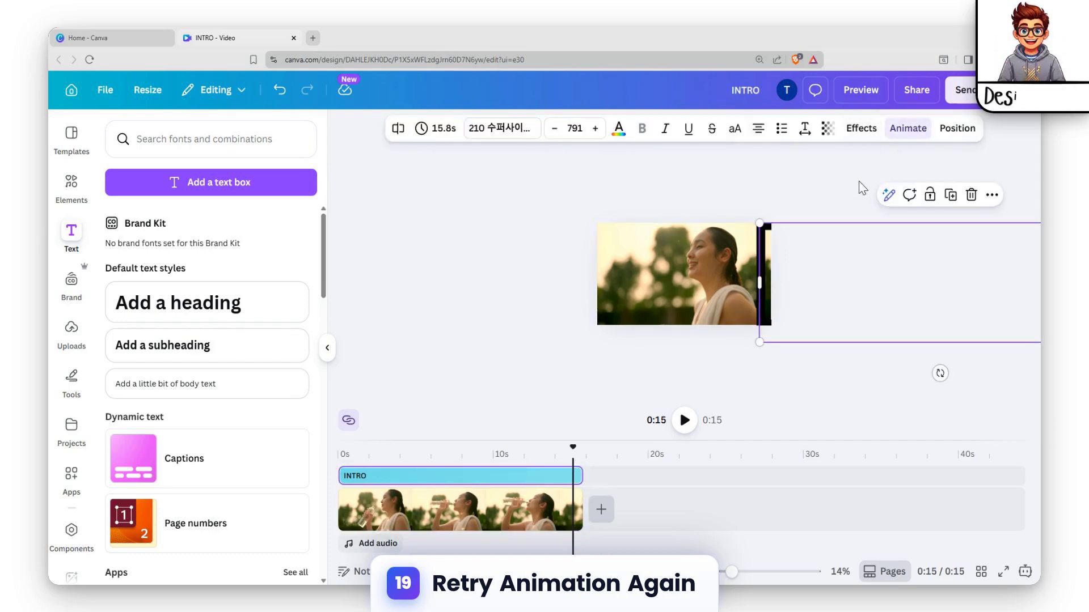
click(902, 136)
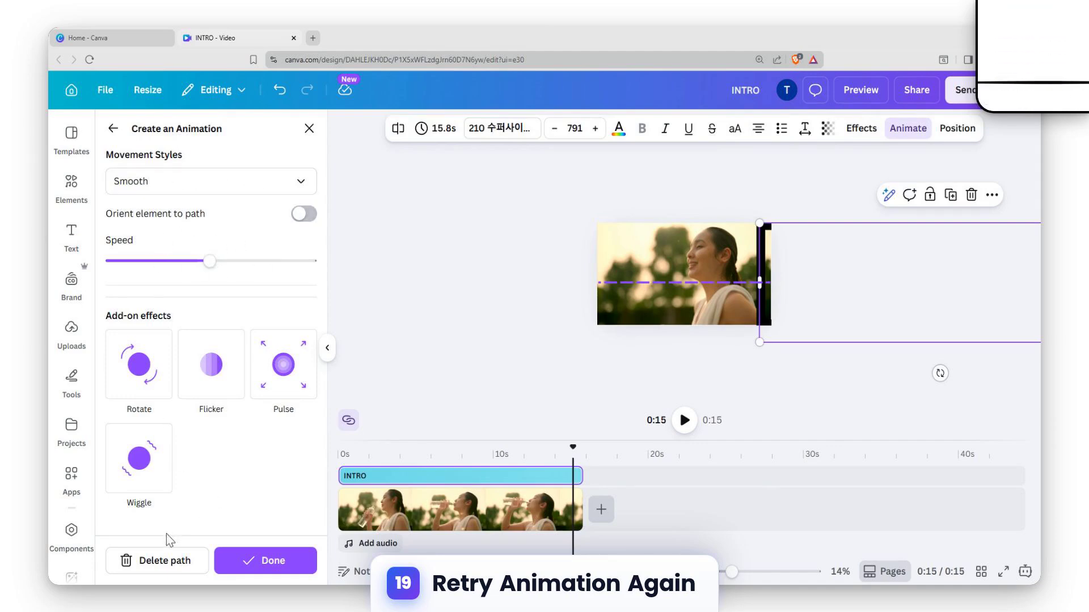
click(163, 562)
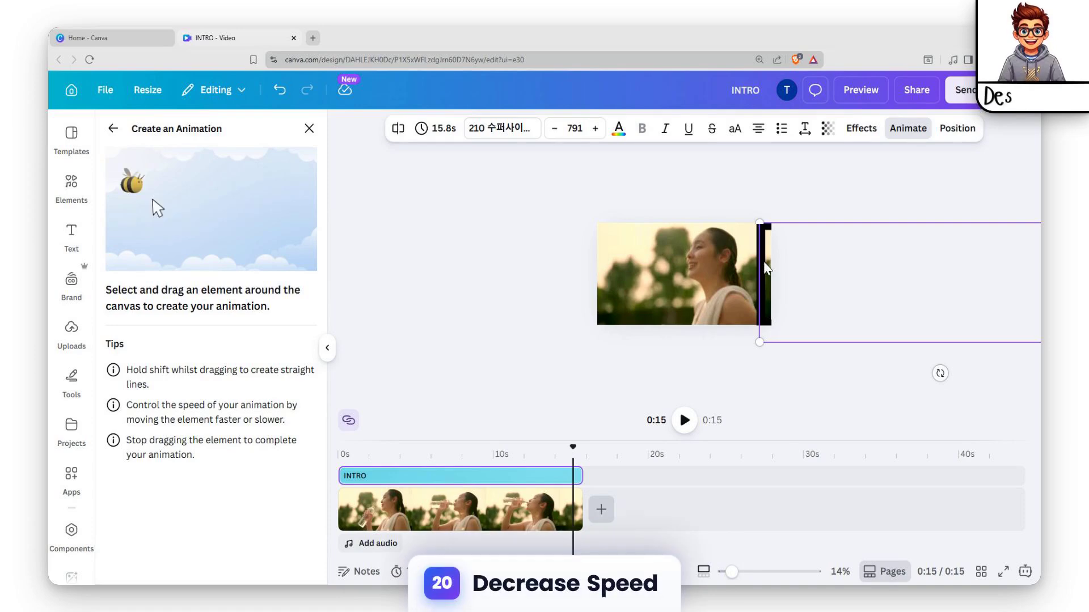
mouse_move(761, 261)
mouse_down()
mouse_move(469, 262)
mouse_move(343, 277)
mouse_up()
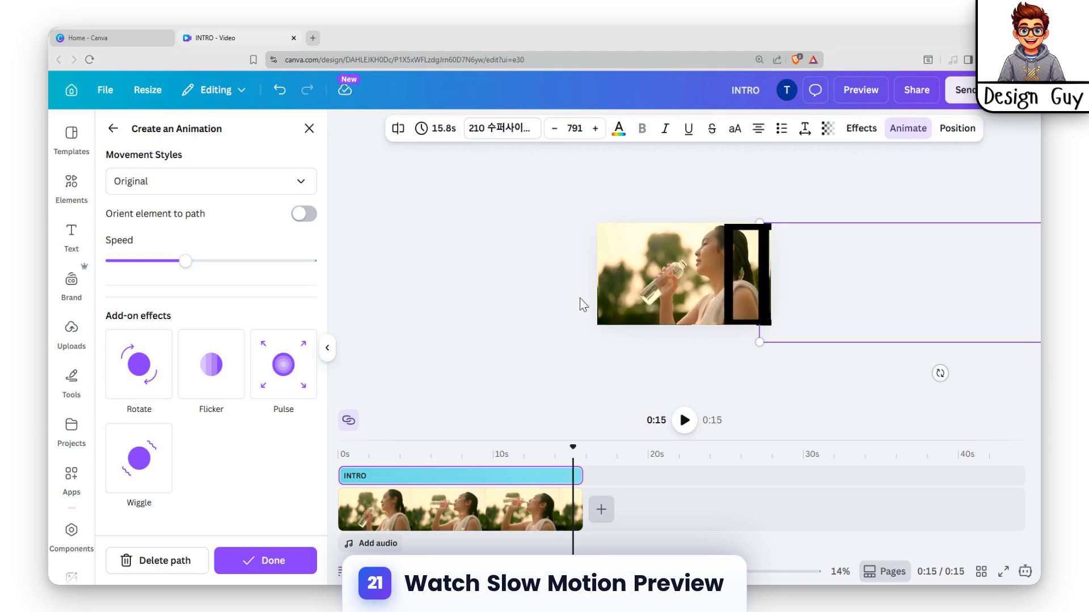
Set the new INTRO animation to the slowest speed with the Smooth movement style, and start a preview of the video
drag(185, 261, 110, 260)
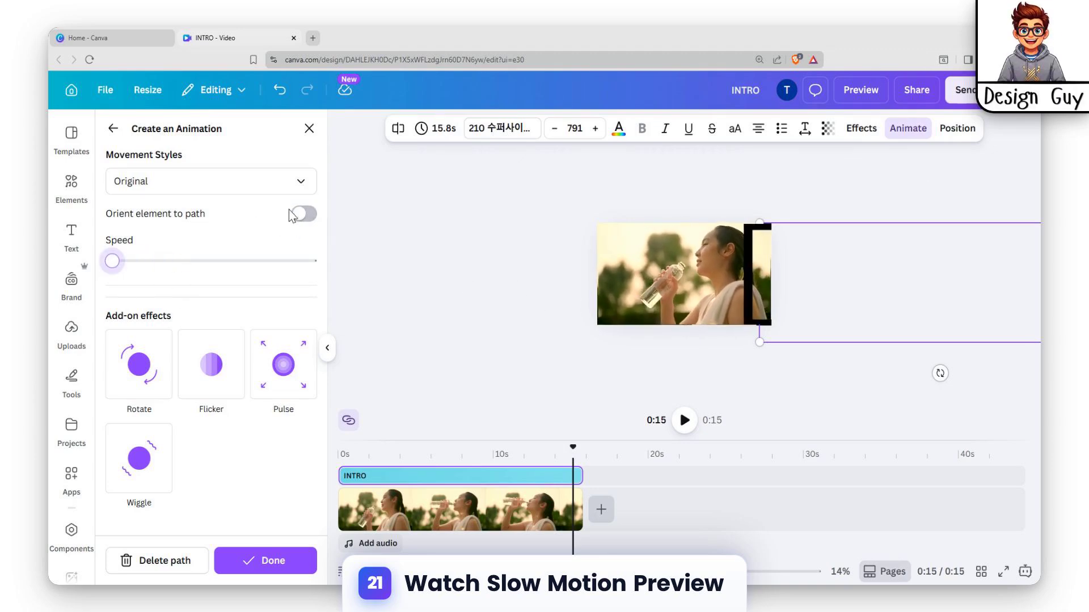
click(244, 181)
click(182, 245)
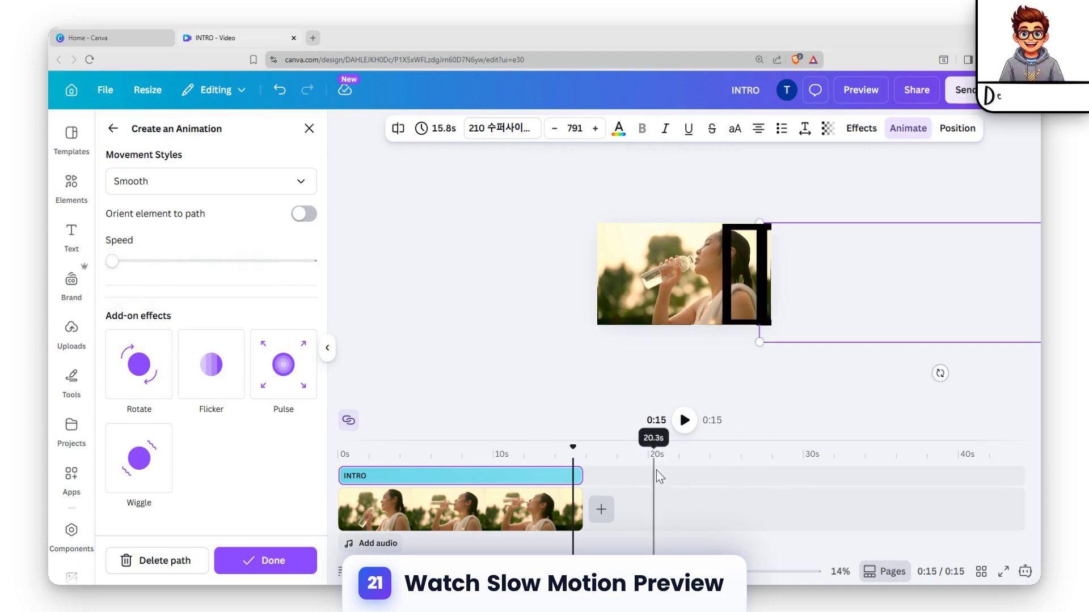
click(848, 95)
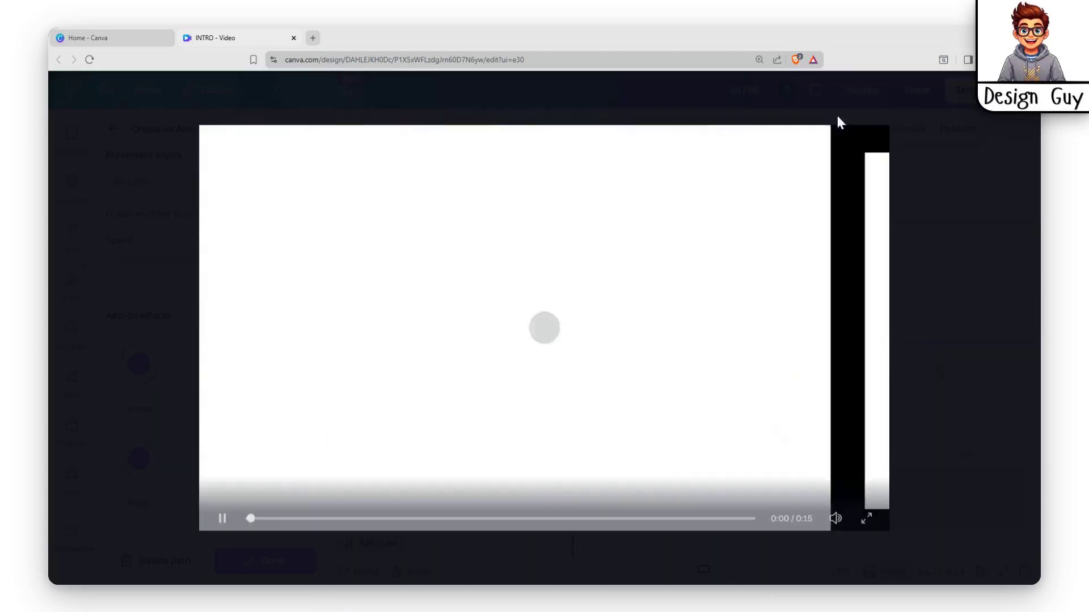